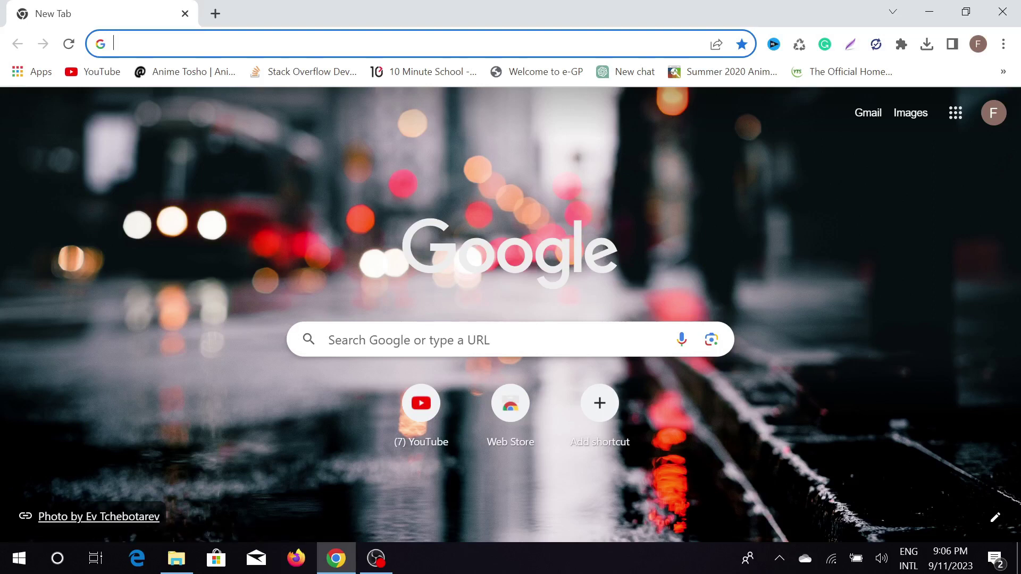
Search Google for 'hwinfo' and open the 'HWiNFO - Free System Information, Monitoring and Diagnostics' result.
{"action": "type", "text": "hw"}
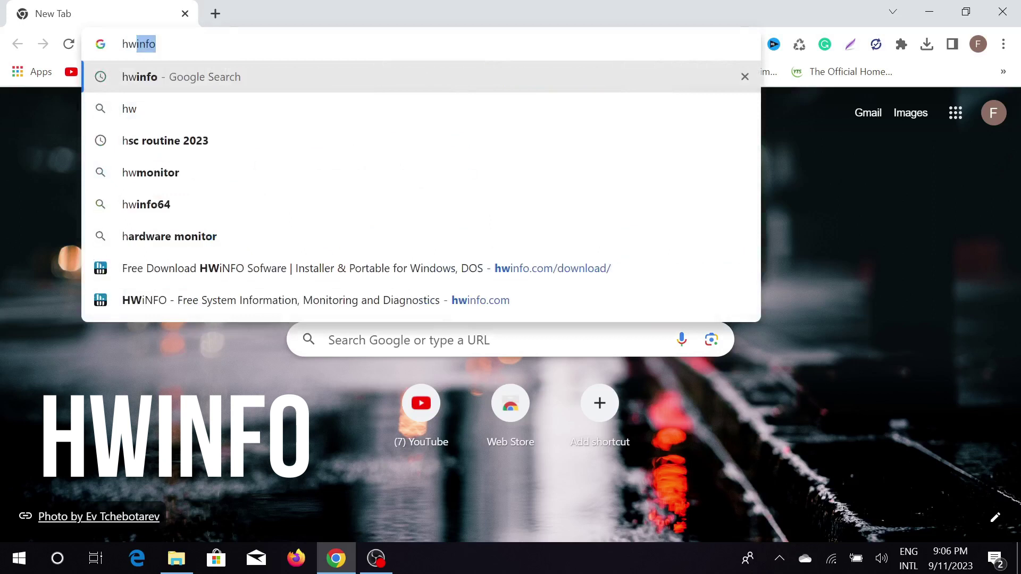
{"action": "type", "text": "info"}
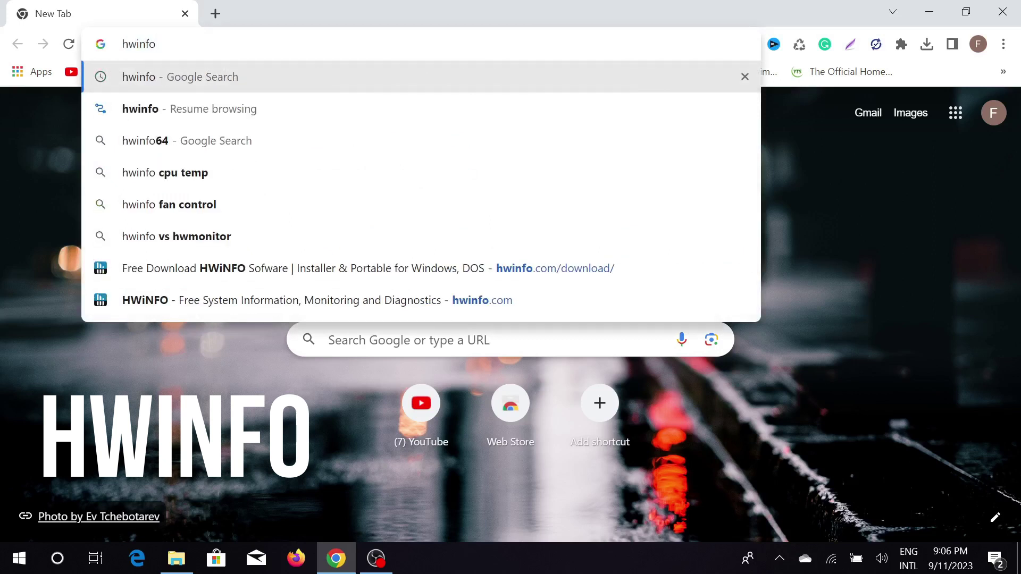
{"action": "key", "text": "Return"}
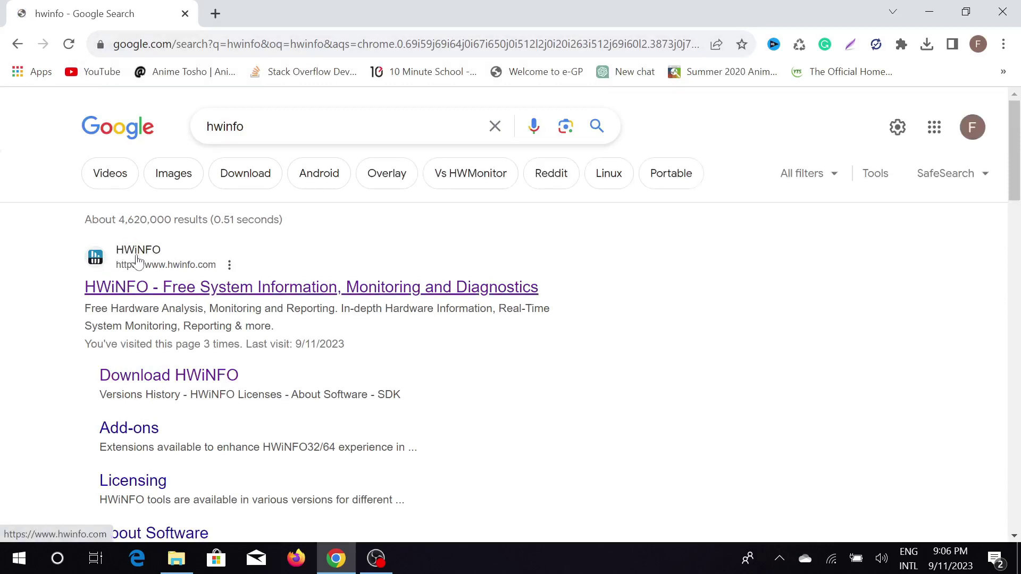
{"action": "left_click", "coordinate": [272, 292]}
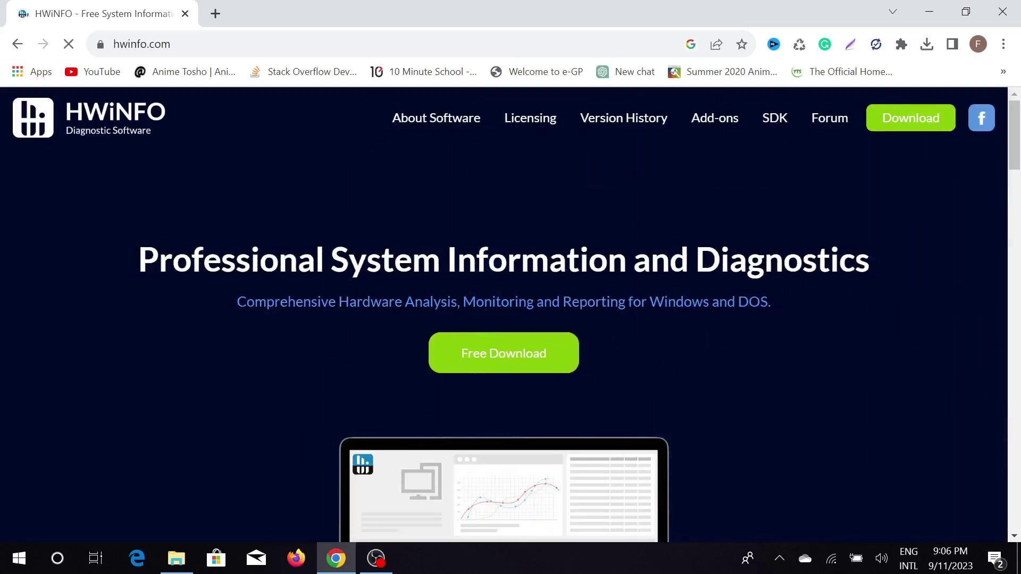
Download the portable Windows package hwi_762.zip from the Local (U.S.) mirror.
{"action": "left_click", "coordinate": [566, 353]}
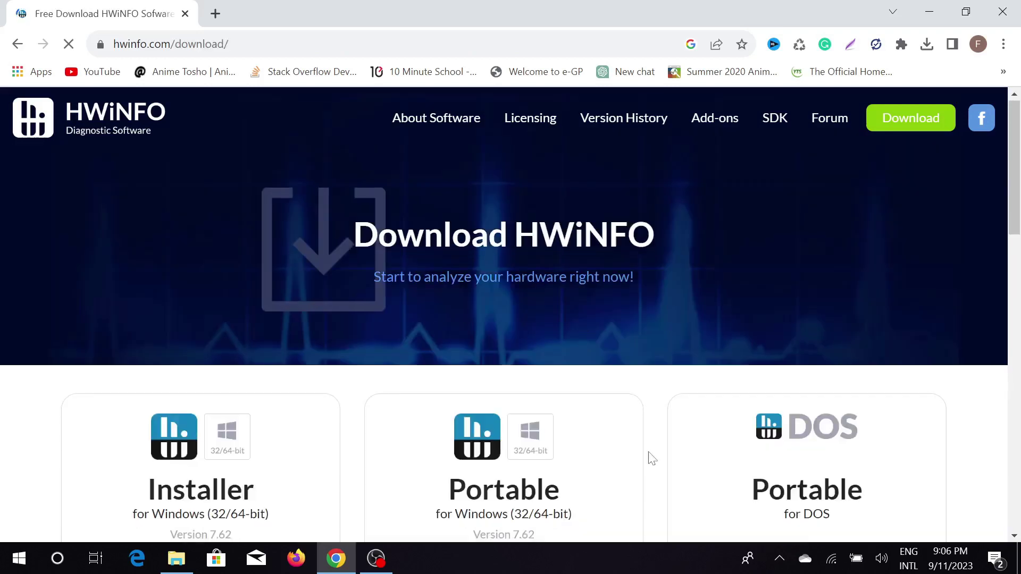
{"action": "scroll", "coordinate": [273, 190], "scroll_direction": "down", "scroll_amount": 3}
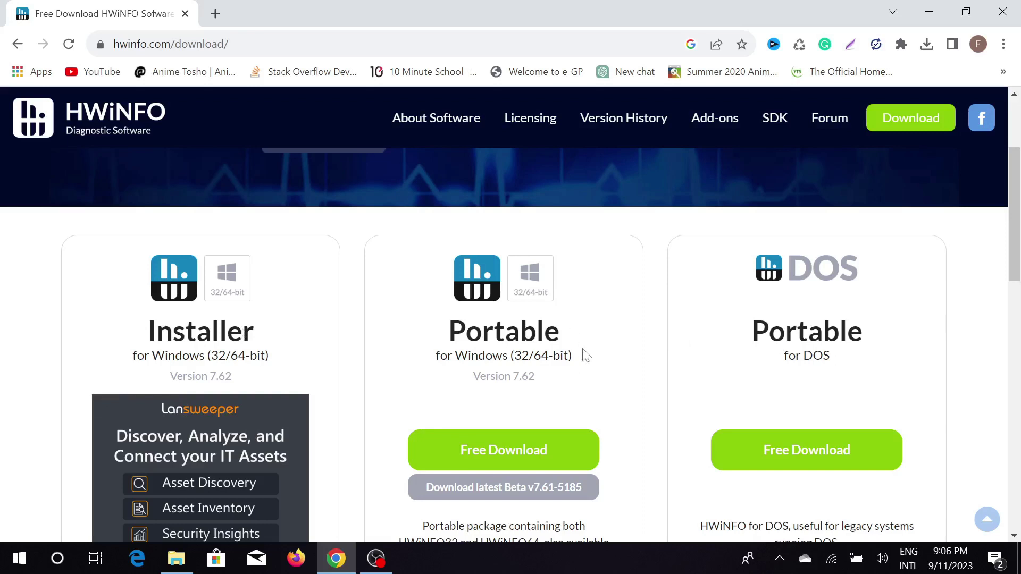
{"action": "scroll", "coordinate": [510, 346], "scroll_direction": "down", "scroll_amount": 2}
{"action": "mouse_move", "coordinate": [474, 361]}
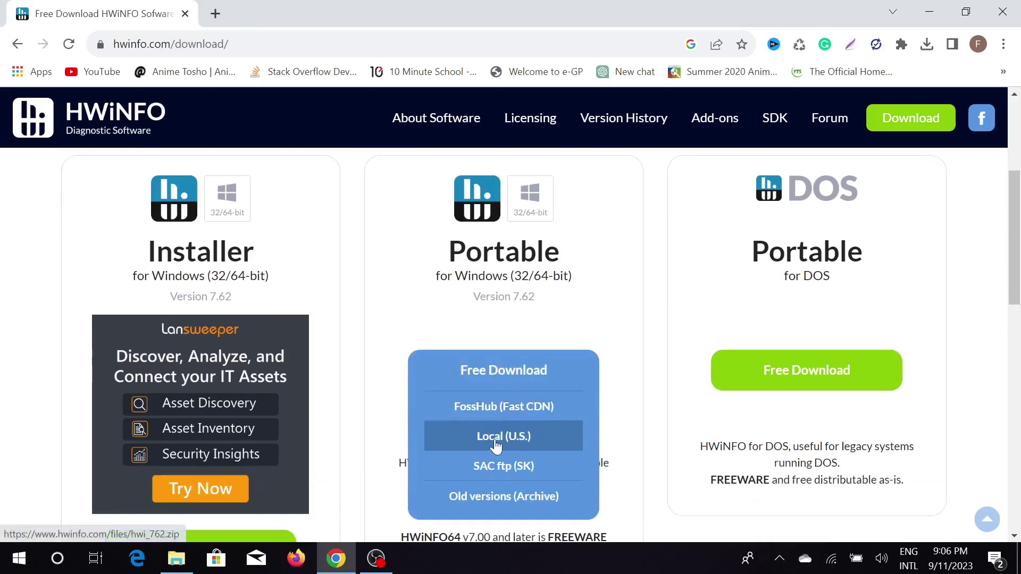
{"action": "left_click", "coordinate": [527, 442]}
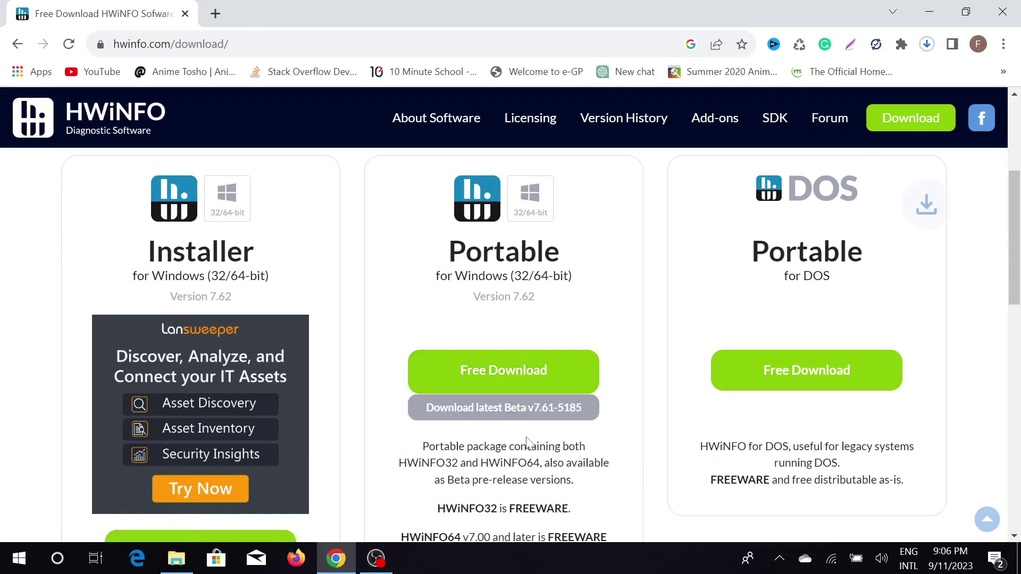
Confirm hwi_762.zip finished downloading, then close Chrome while keeping the download.
{"action": "left_click", "coordinate": [926, 43]}
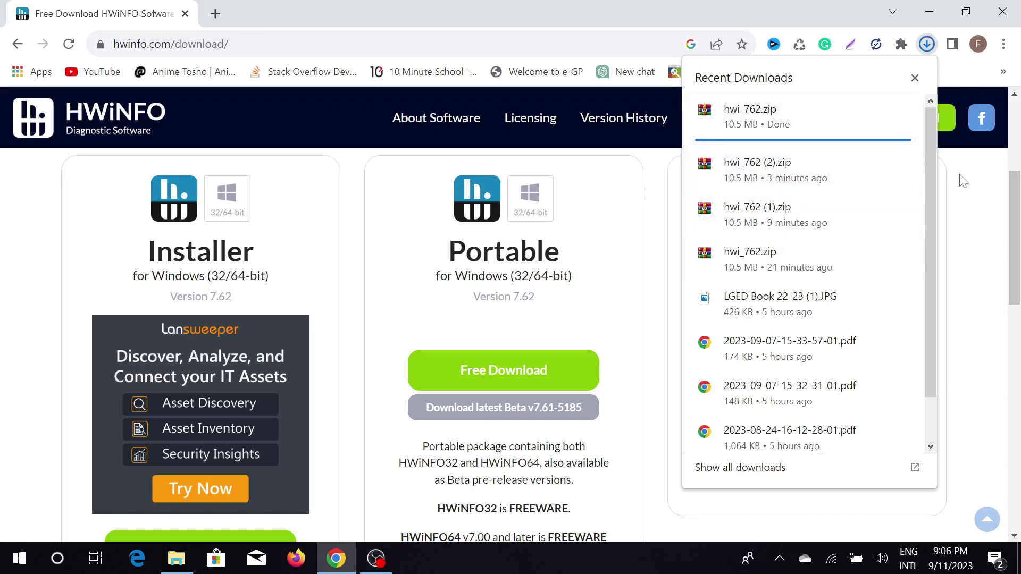
{"action": "left_click", "coordinate": [914, 78]}
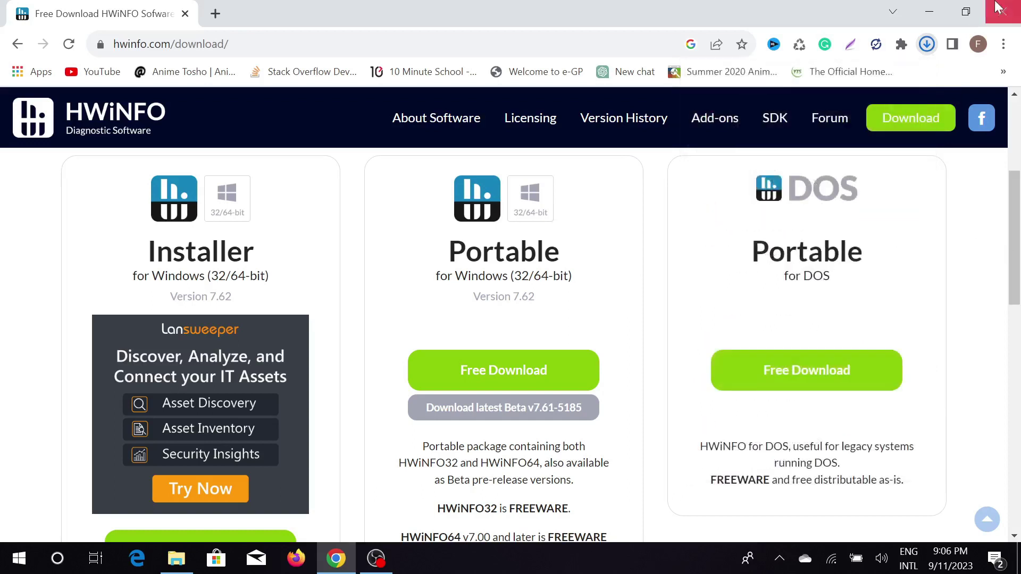
{"action": "left_click", "coordinate": [1000, 8]}
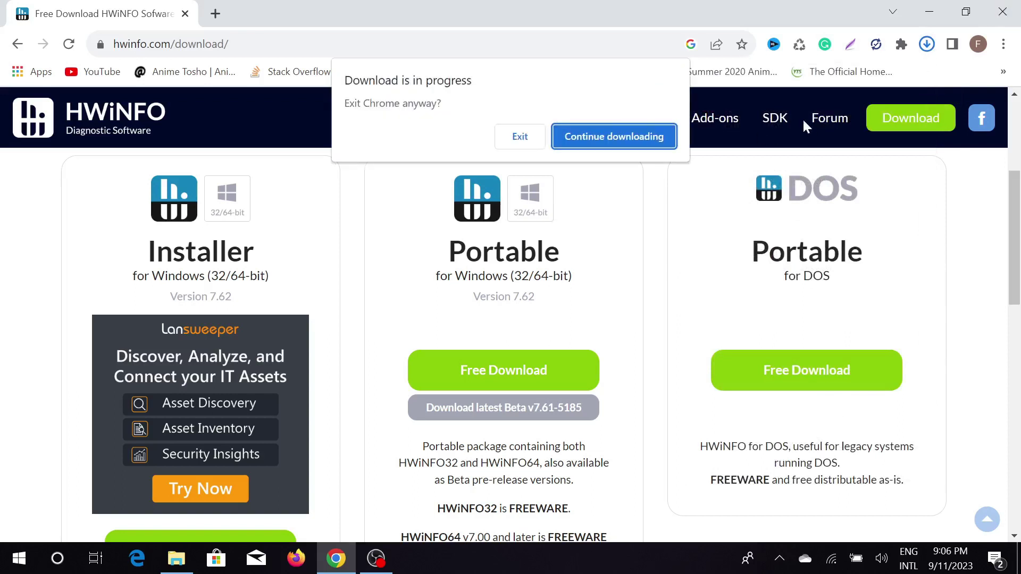
{"action": "left_click", "coordinate": [594, 132]}
Browse to Local Disk (D:) through This PC in a maximized File Explorer window.
{"action": "left_click", "coordinate": [1016, 7]}
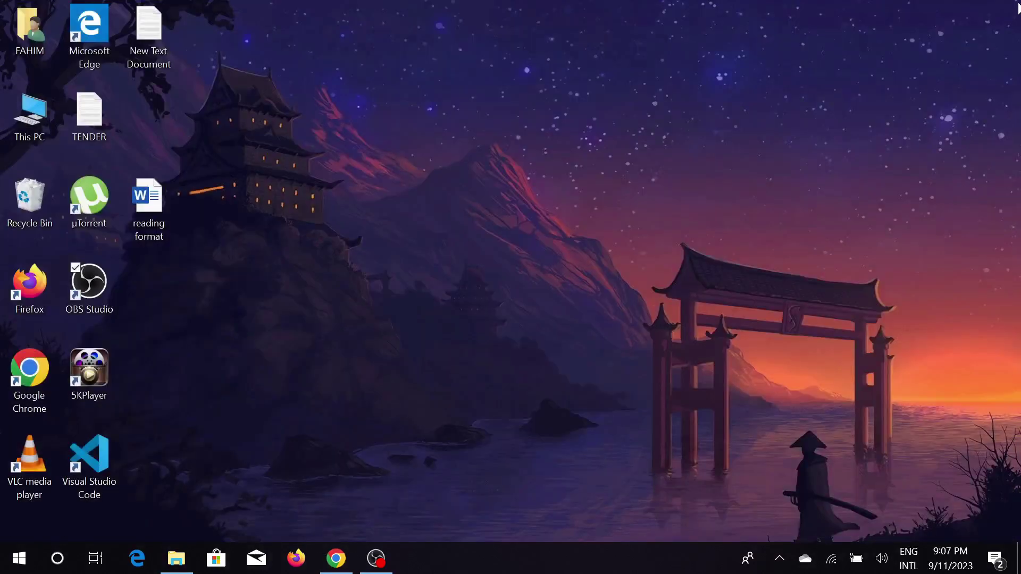
{"action": "left_click", "coordinate": [24, 120]}
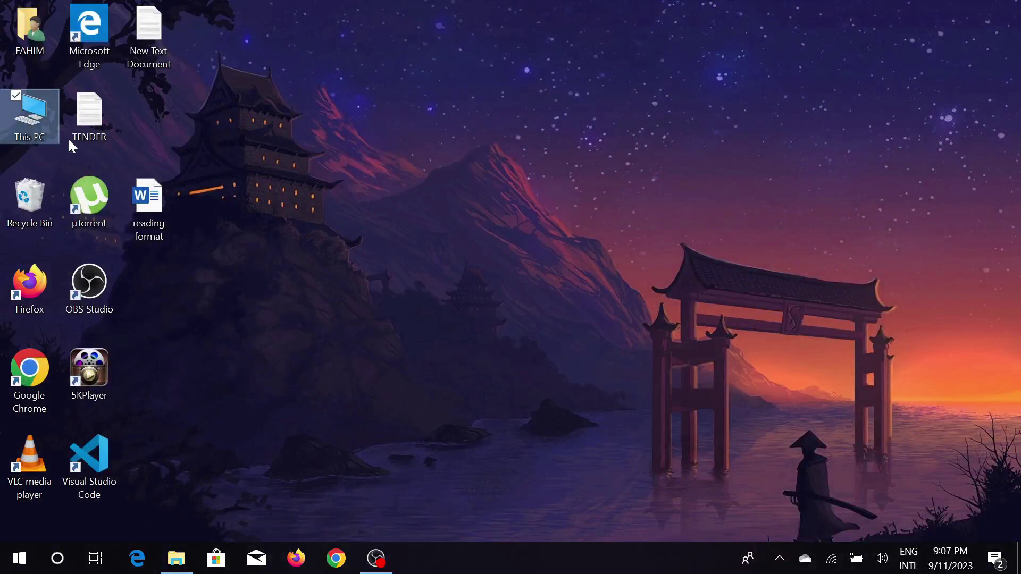
{"action": "double_click", "coordinate": [29, 114]}
{"action": "double_click", "coordinate": [869, 400]}
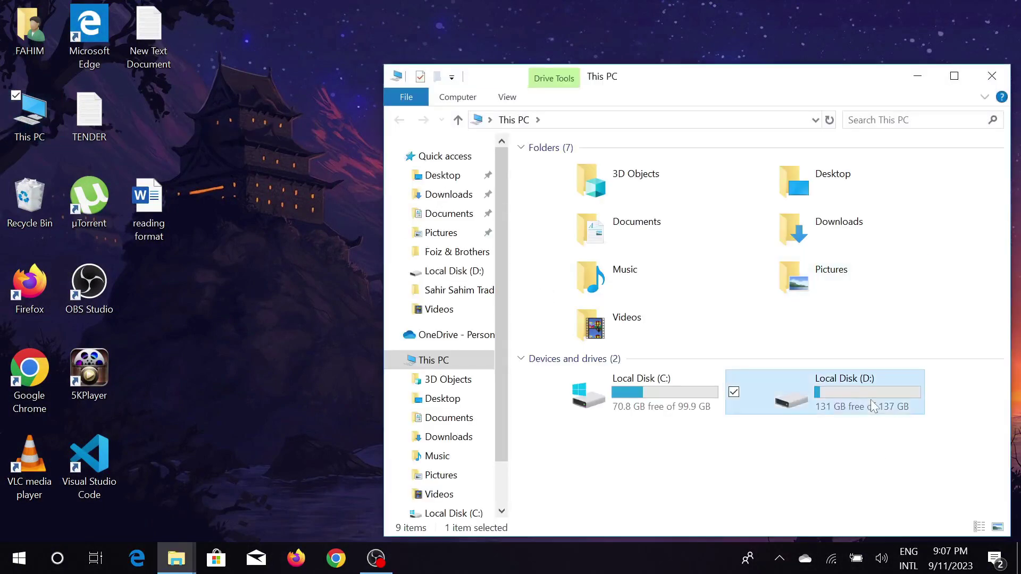
{"action": "left_click", "coordinate": [948, 84]}
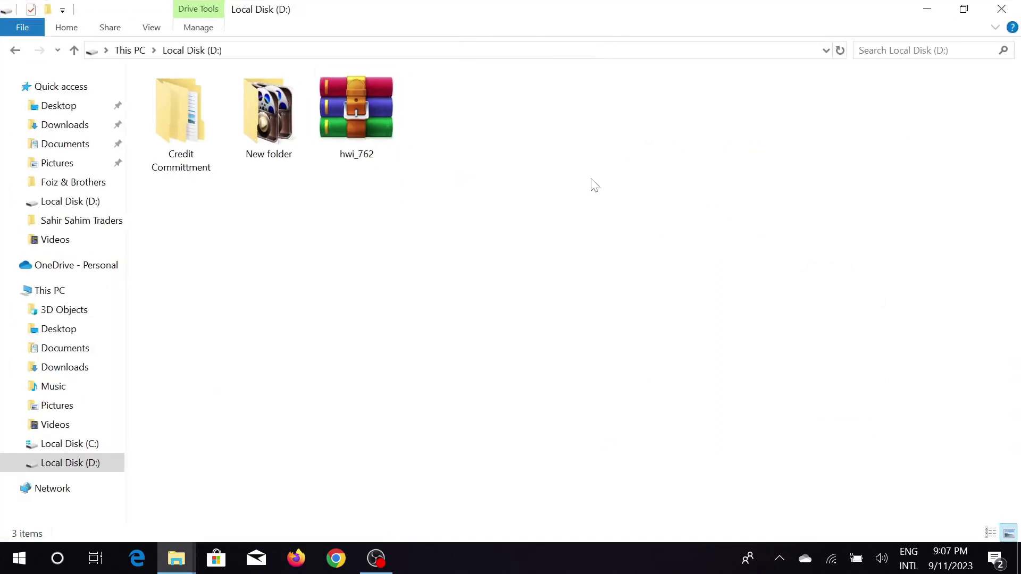
Extract the hwi_762 archive into the current folder on Local Disk (D:).
{"action": "left_click", "coordinate": [371, 102]}
{"action": "right_click", "coordinate": [370, 100]}
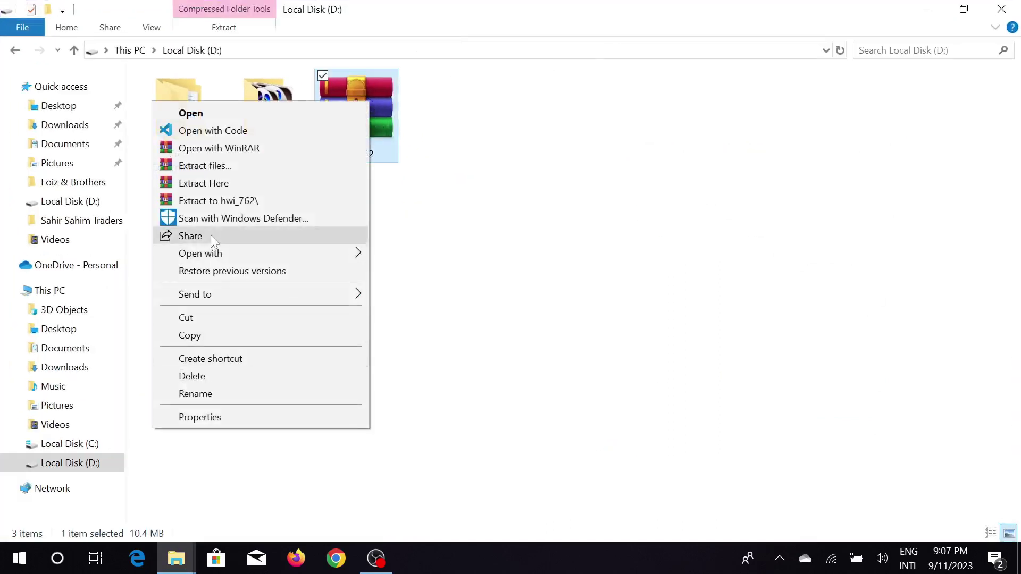
{"action": "left_click", "coordinate": [221, 186]}
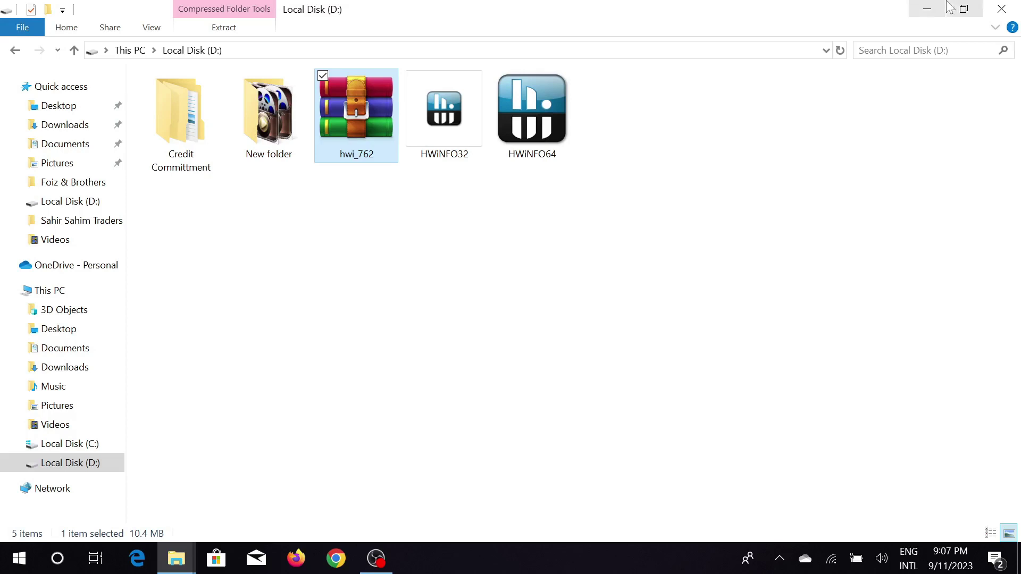
{"action": "left_click", "coordinate": [927, 9]}
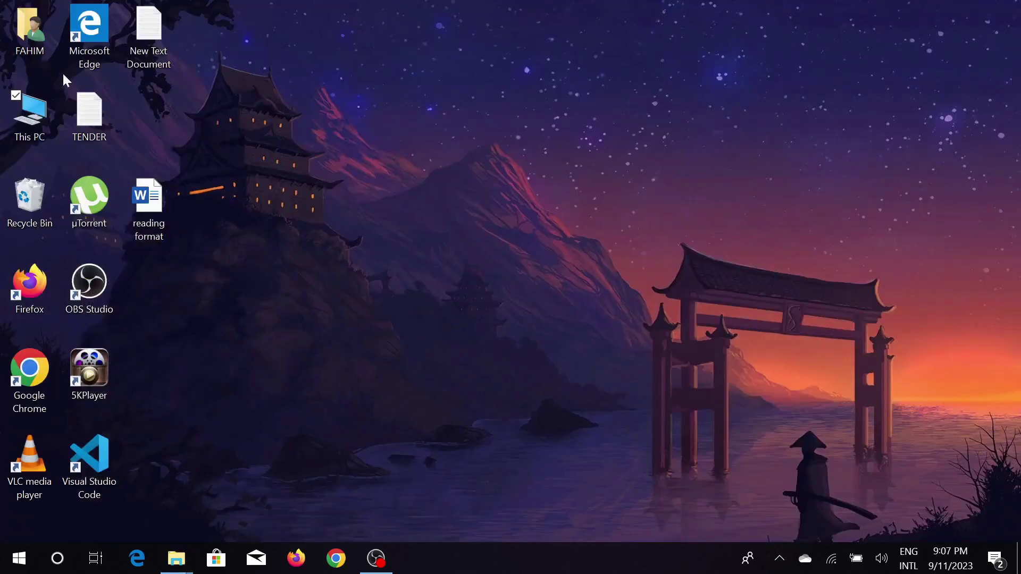
{"action": "right_click", "coordinate": [40, 116]}
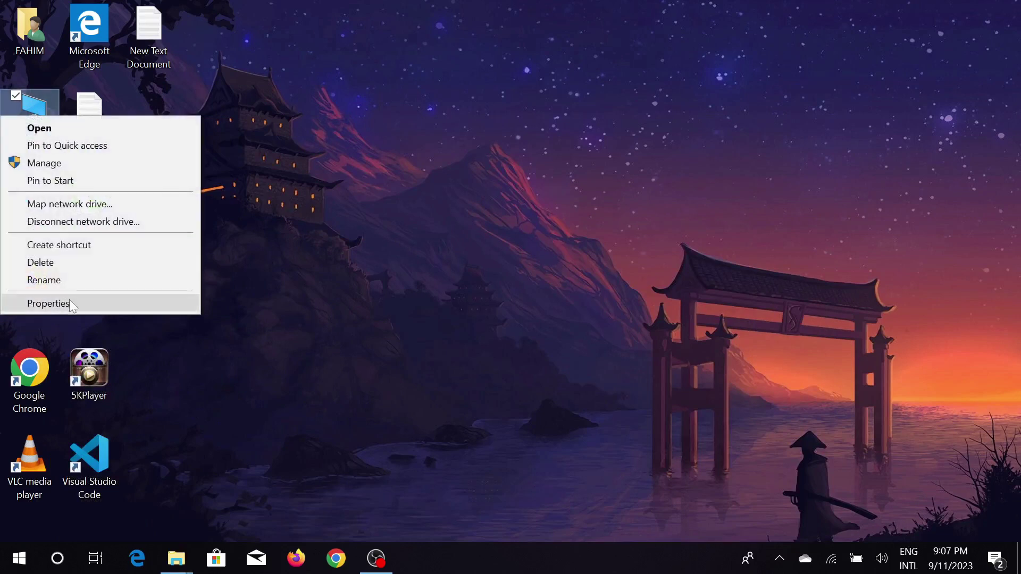
{"action": "left_click", "coordinate": [72, 301]}
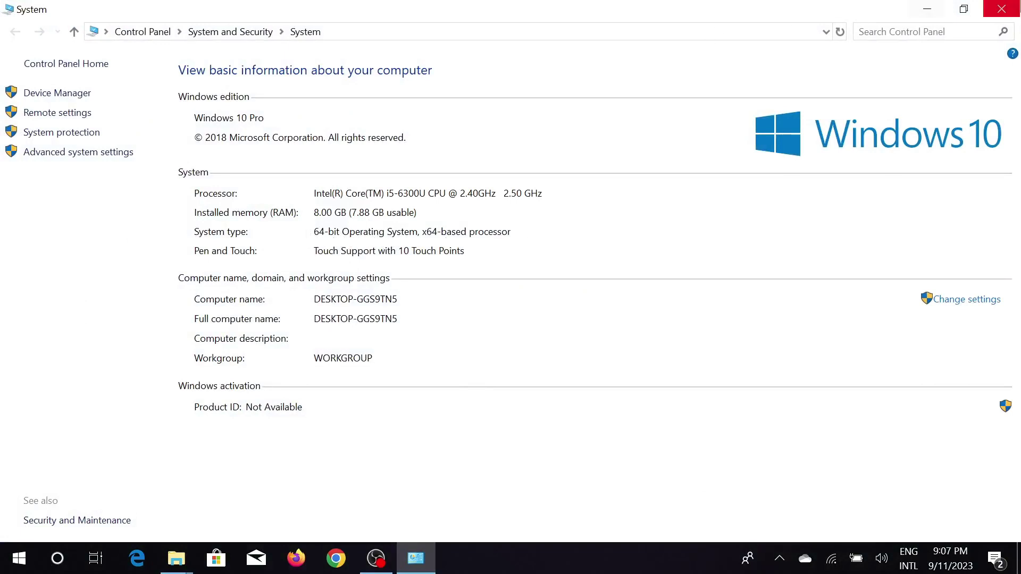
{"action": "left_click", "coordinate": [1001, 9]}
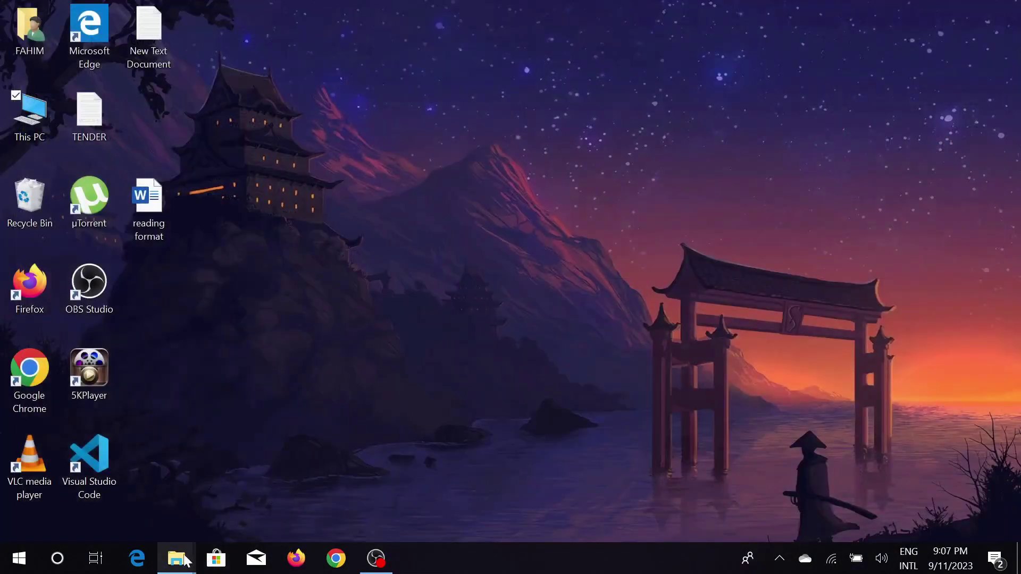
Copy the HWiNFO64 program from Local Disk (D:) onto the desktop.
{"action": "mouse_move", "coordinate": [176, 559]}
{"action": "left_click", "coordinate": [256, 489]}
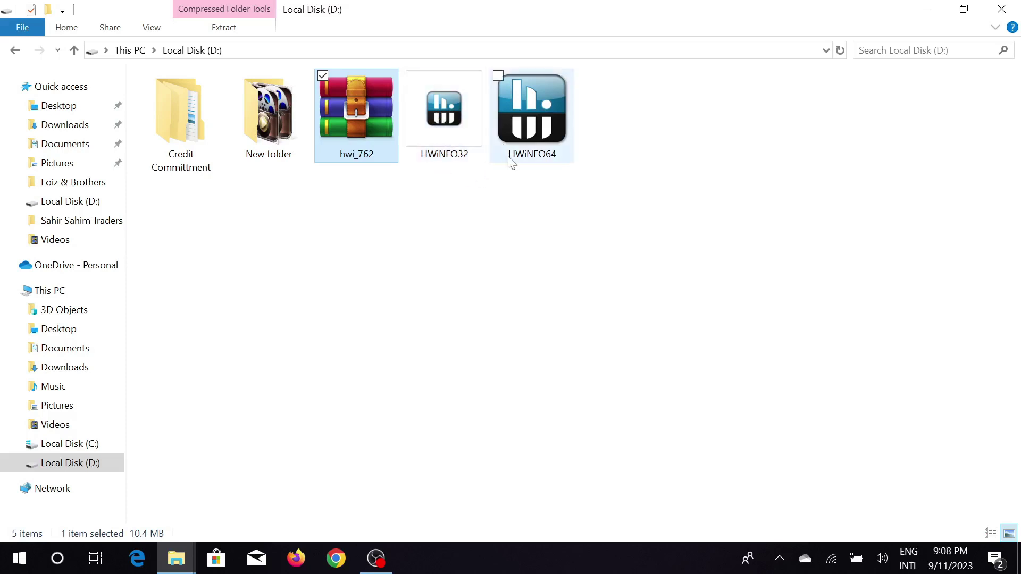
{"action": "left_click", "coordinate": [964, 9]}
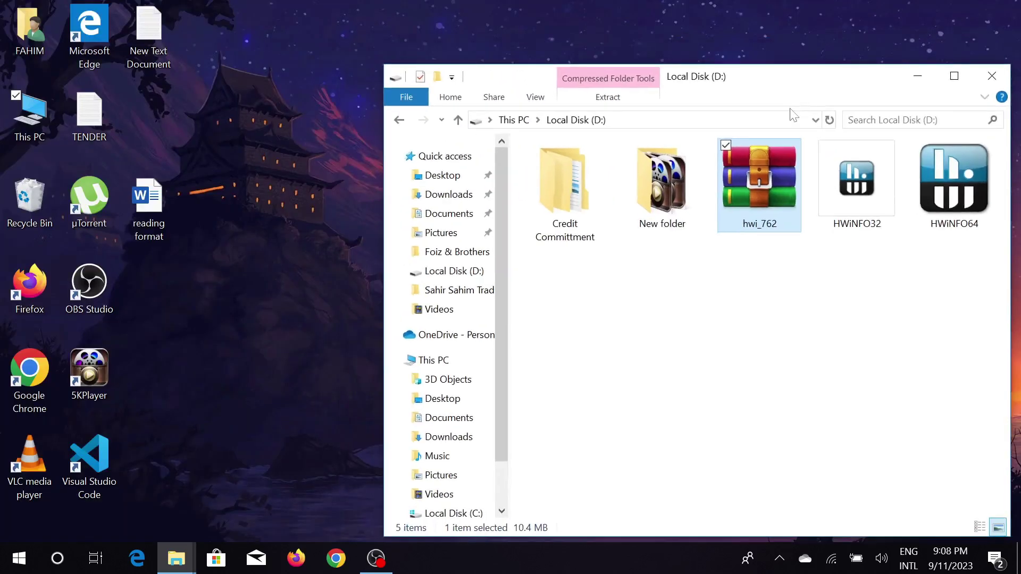
{"action": "left_click", "coordinate": [968, 181]}
{"action": "left_click_drag", "start_coordinate": [969, 180], "coordinate": [234, 151]}
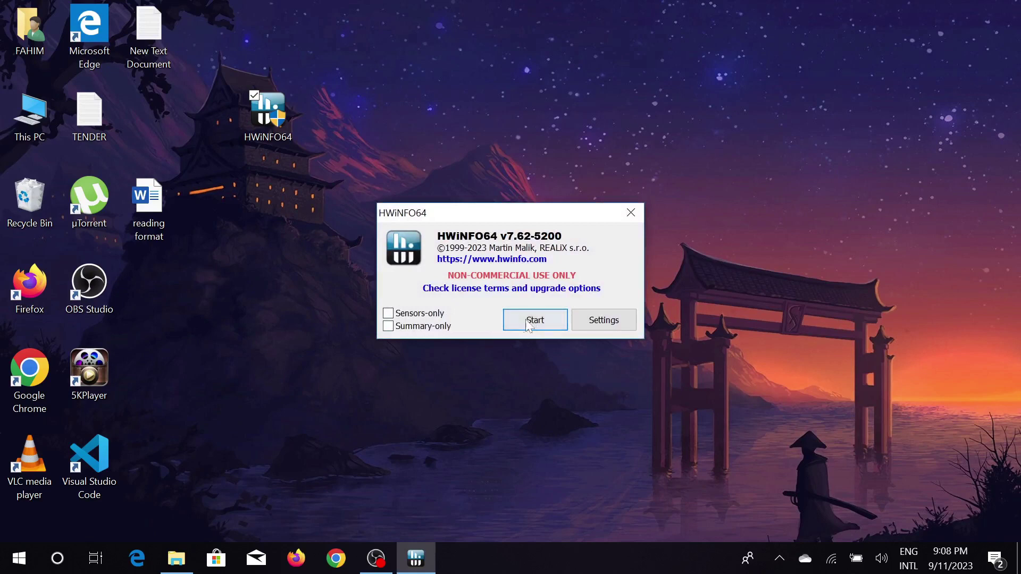
Start HWiNFO64's system scan and dismiss the System Summary window.
{"action": "left_click", "coordinate": [523, 319]}
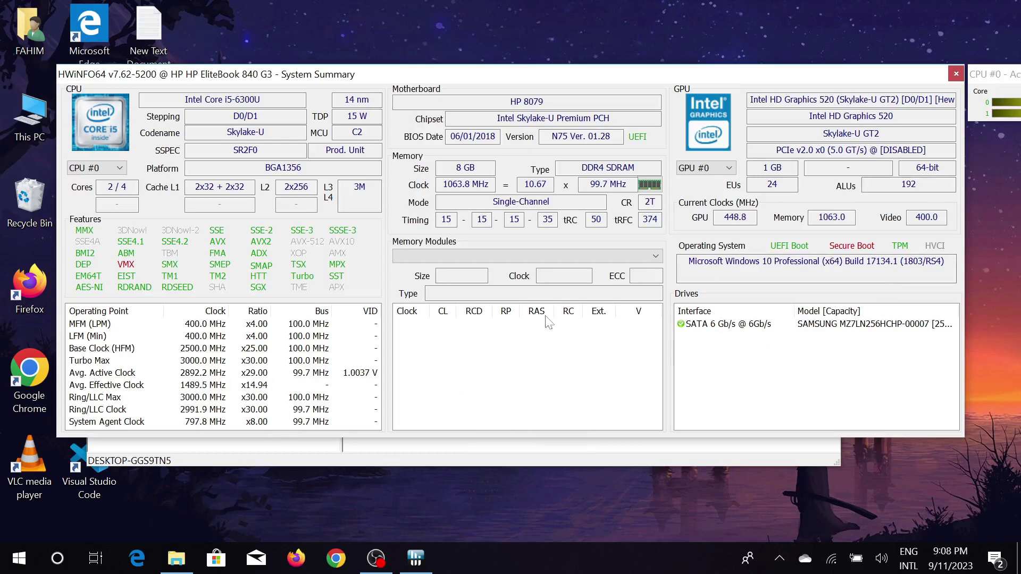
{"action": "left_click", "coordinate": [955, 74]}
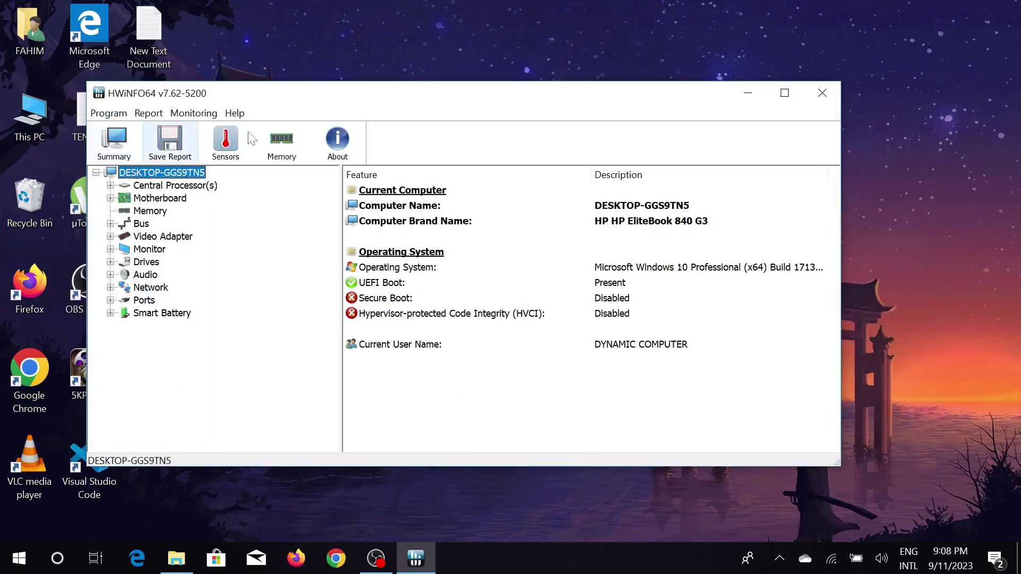
Open Sensors Status and scroll down to the CPU Package temperature readings.
{"action": "left_click", "coordinate": [225, 149]}
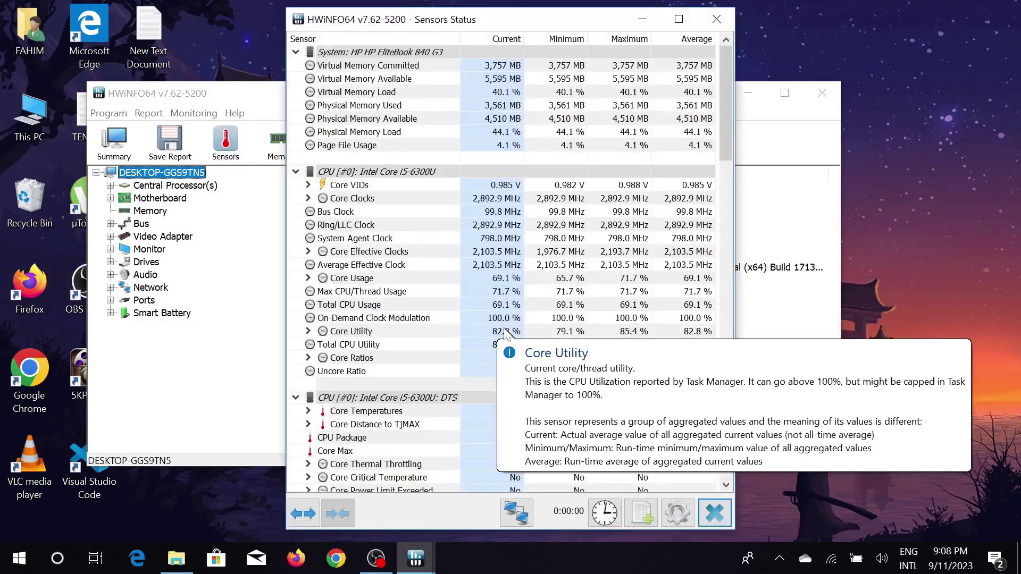
{"action": "scroll", "coordinate": [531, 137], "scroll_direction": "down", "scroll_amount": 4}
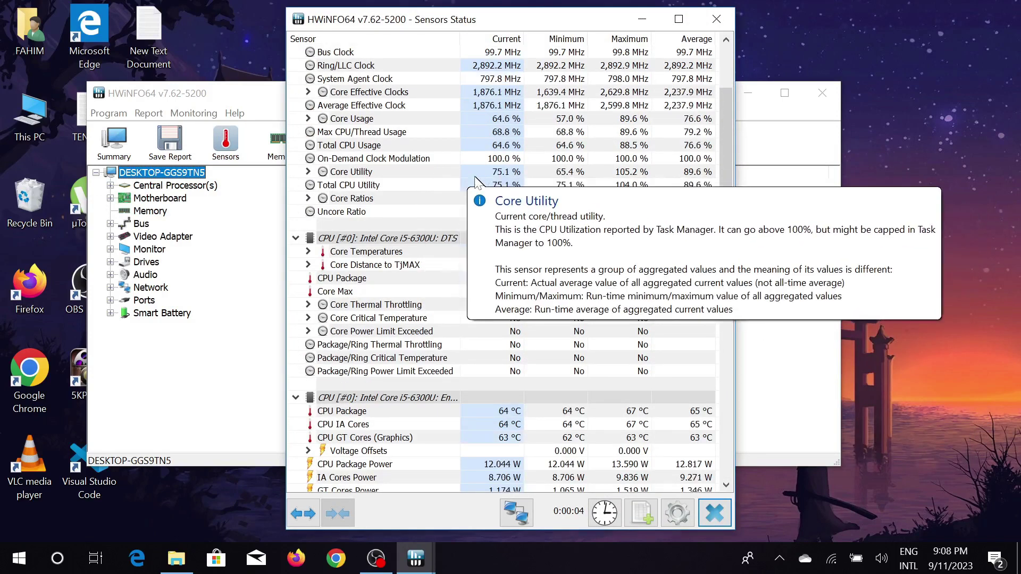
{"action": "mouse_move", "coordinate": [464, 143]}
{"action": "scroll", "coordinate": [464, 143], "scroll_direction": "down", "scroll_amount": 1}
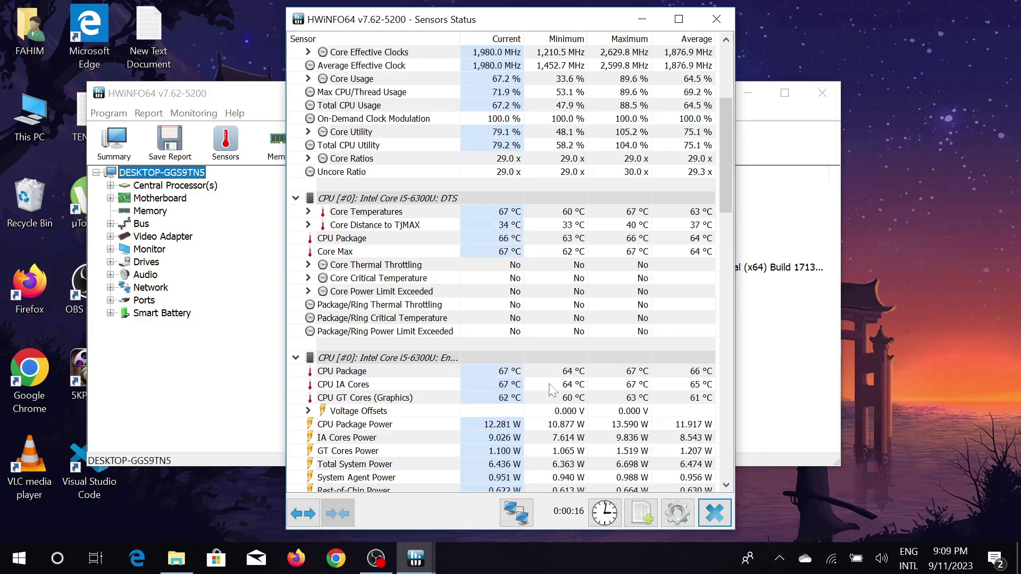
Add the CPU Package temperature to the system tray and check its tray icon.
{"action": "right_click", "coordinate": [482, 371]}
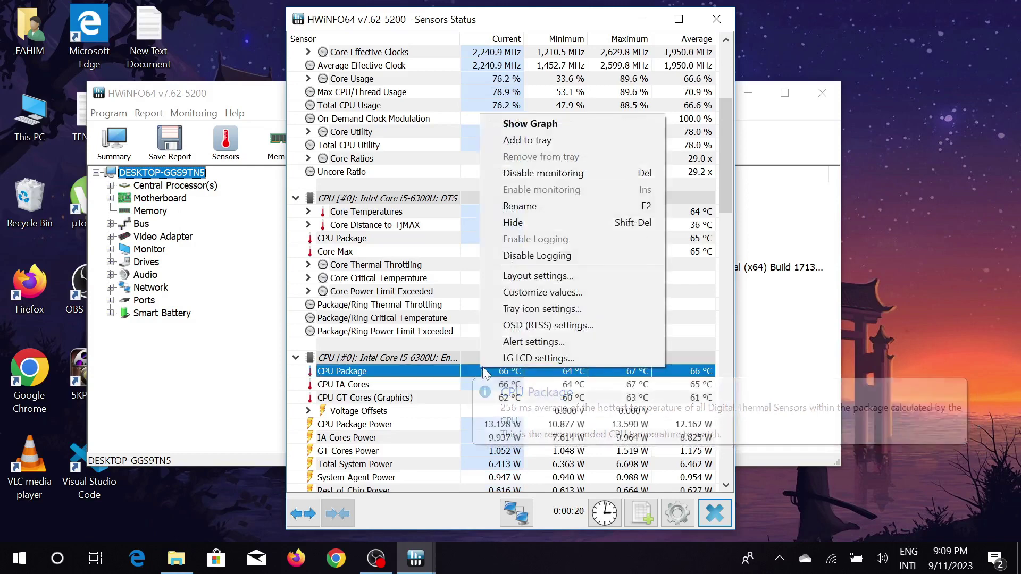
{"action": "left_click", "coordinate": [538, 139]}
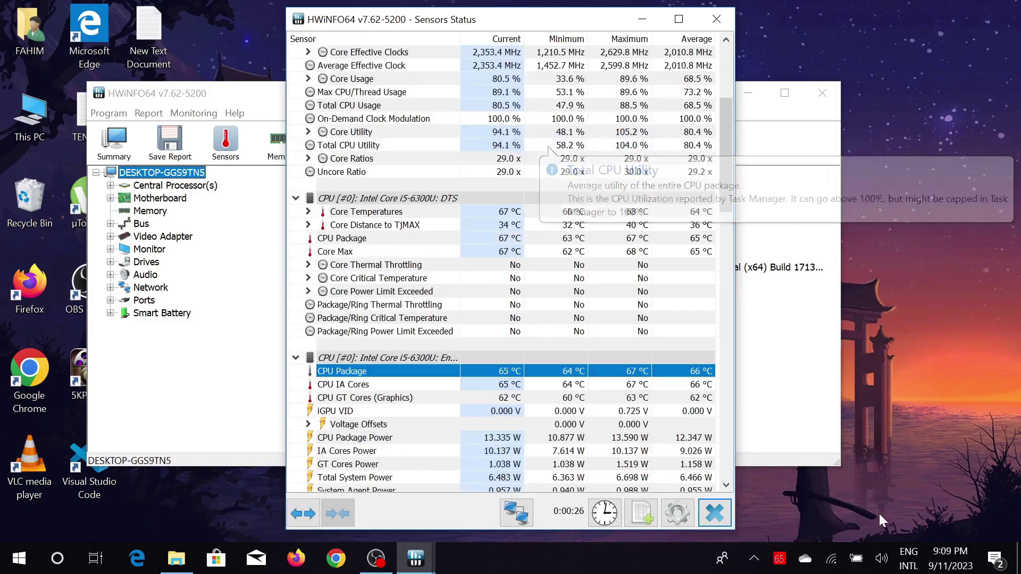
{"action": "mouse_move", "coordinate": [776, 560]}
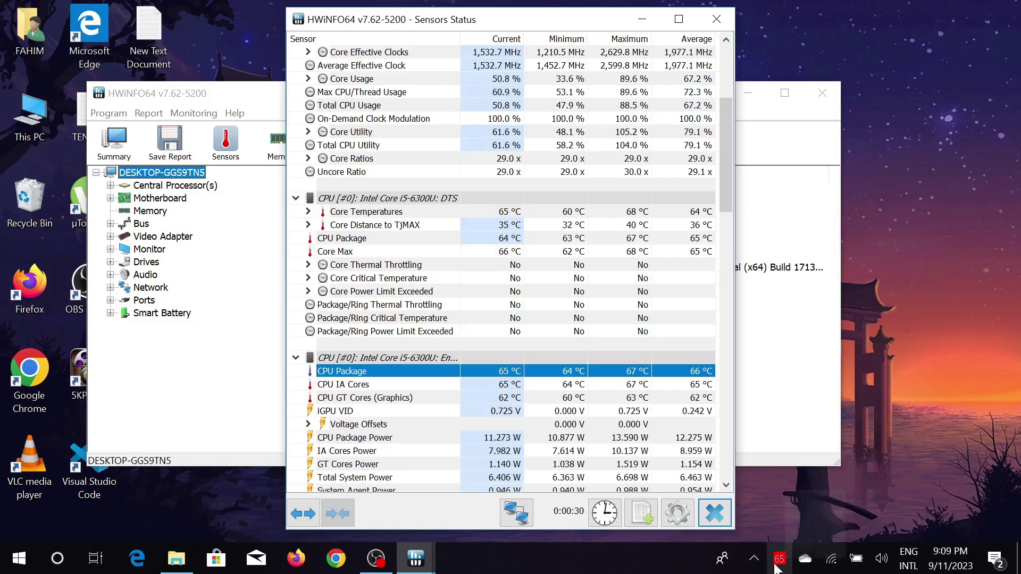
{"action": "mouse_move", "coordinate": [779, 564]}
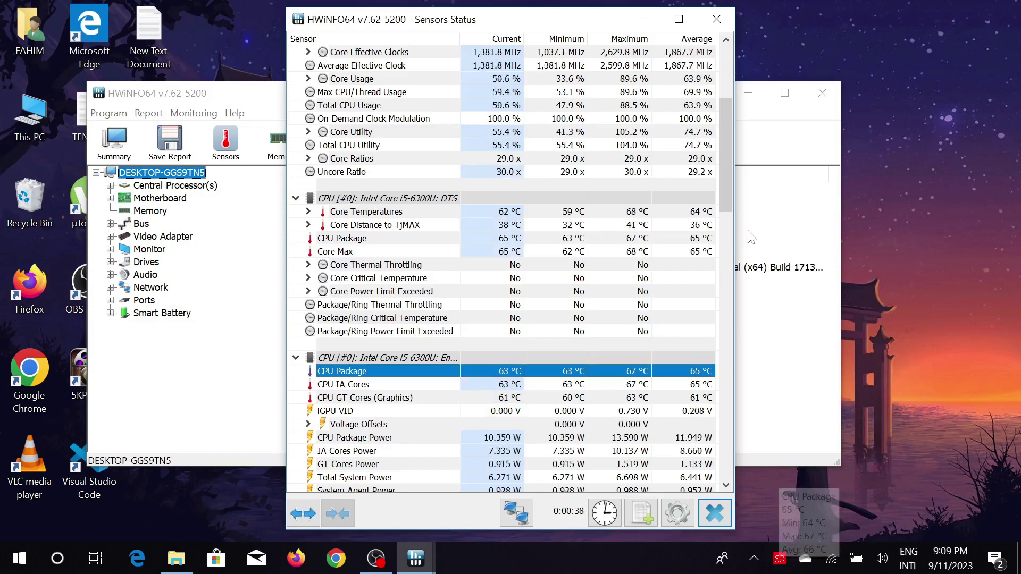
Close both the Sensors Status window and the HWiNFO64 main window.
{"action": "left_click", "coordinate": [716, 19]}
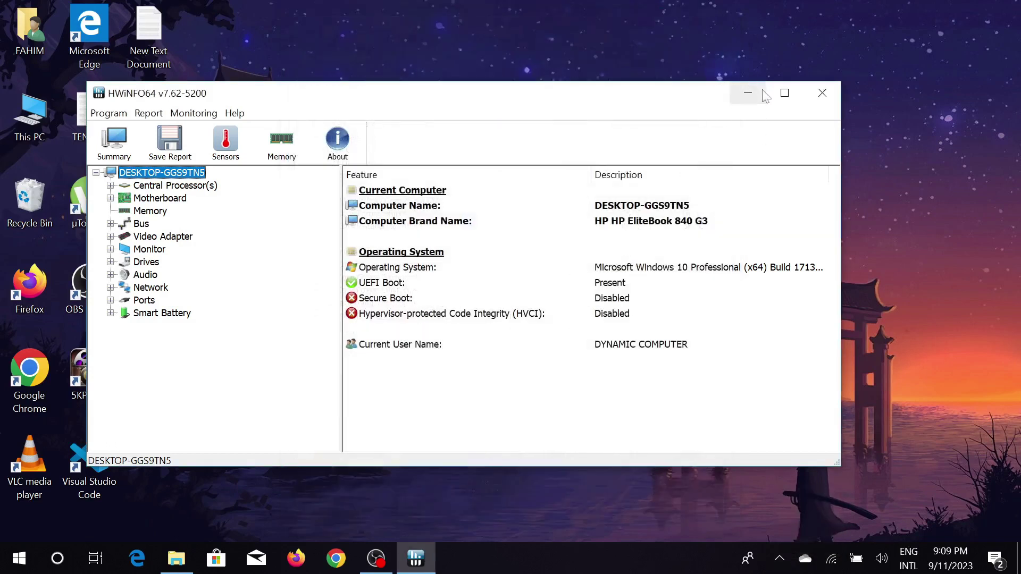
{"action": "left_click", "coordinate": [822, 93]}
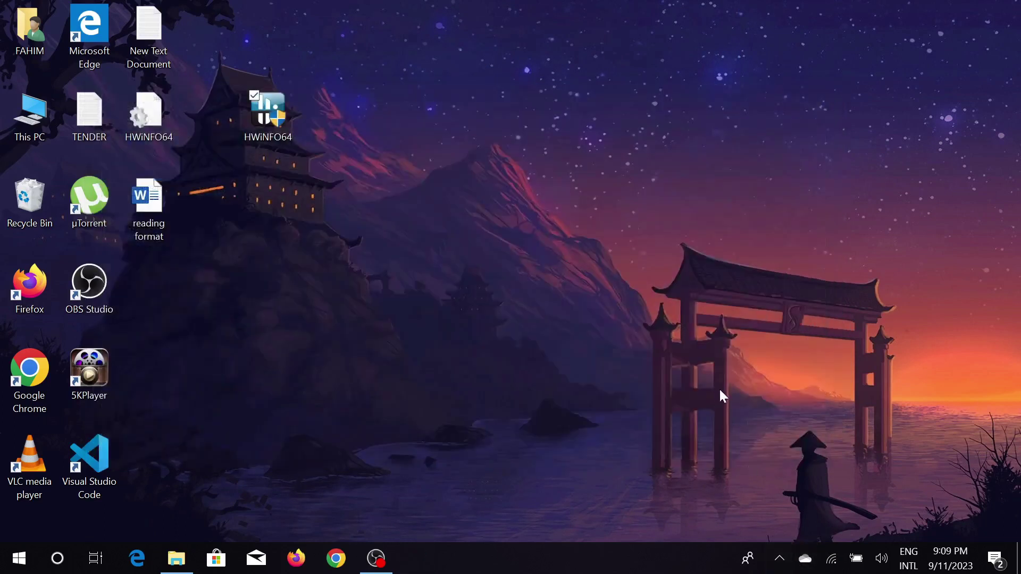